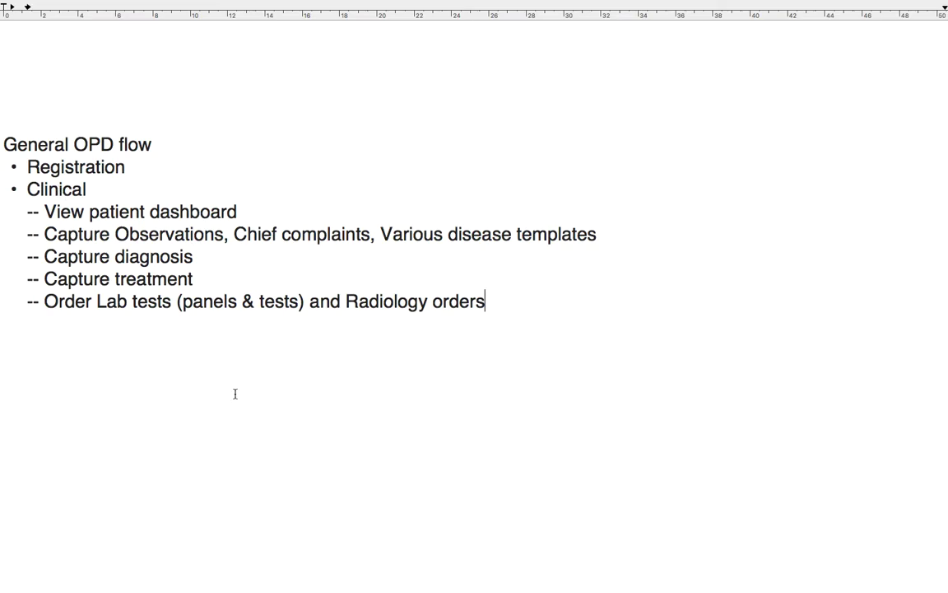
Switch to the browser window showing Bahmni's Patient Registration page.
key(ctrl+Right)
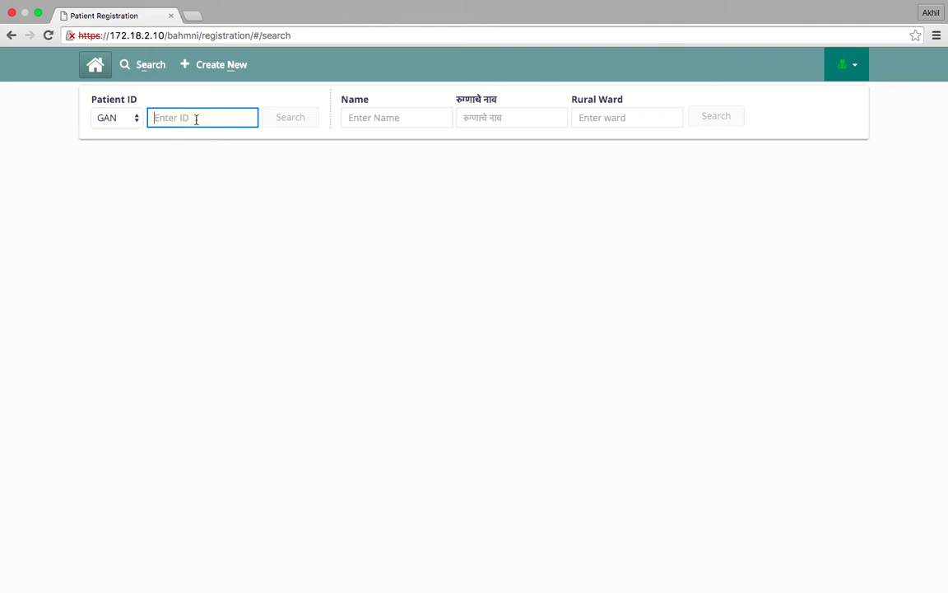
Start a new patient entering the patient's first and last name, gender Male, and age 35 years.
click(229, 66)
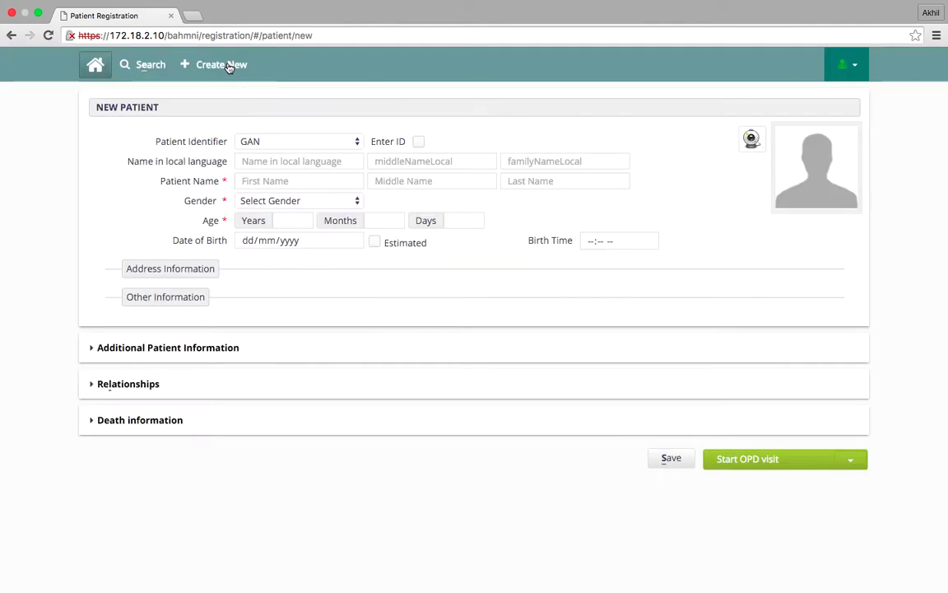
click(277, 183)
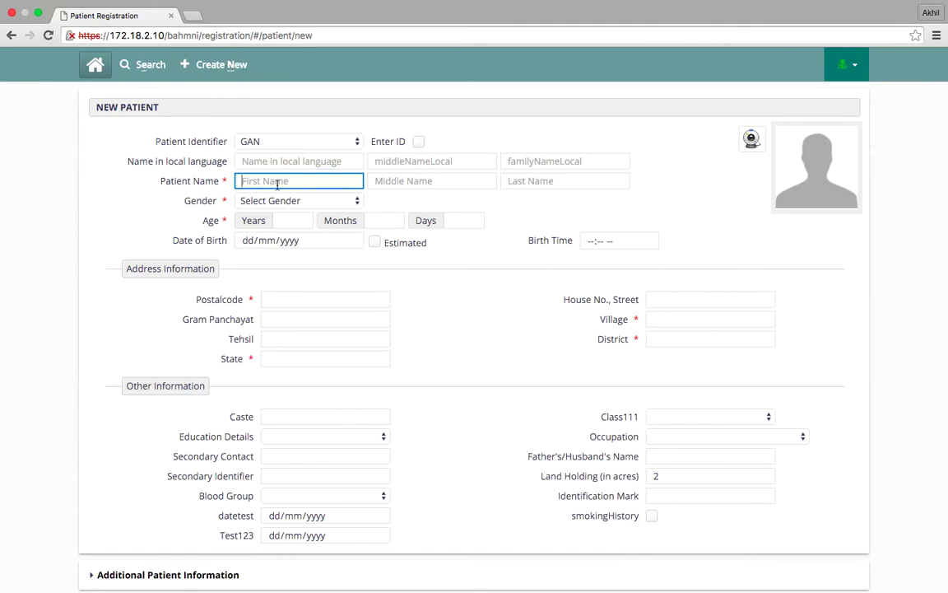
key(Tab)
key(Tab)
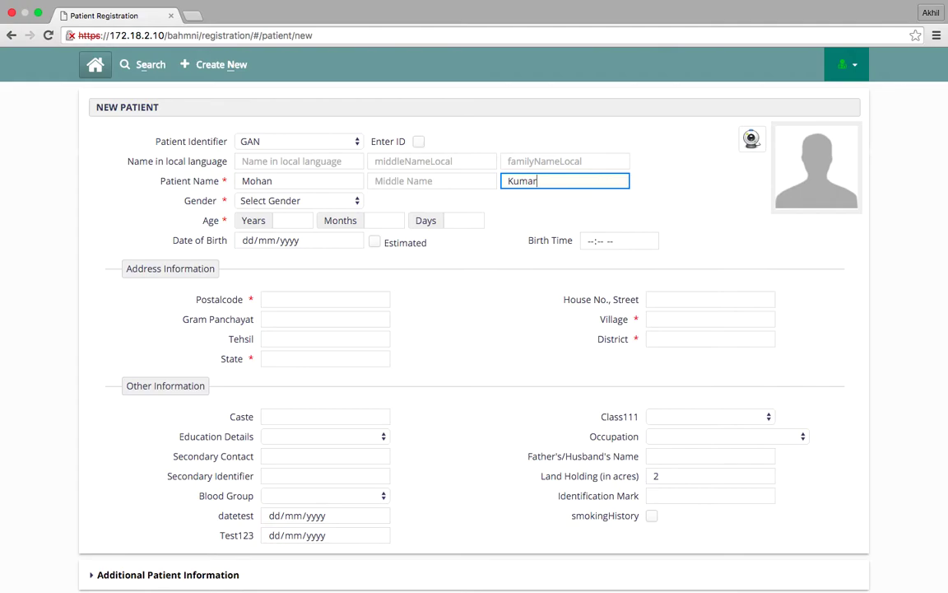
click(247, 200)
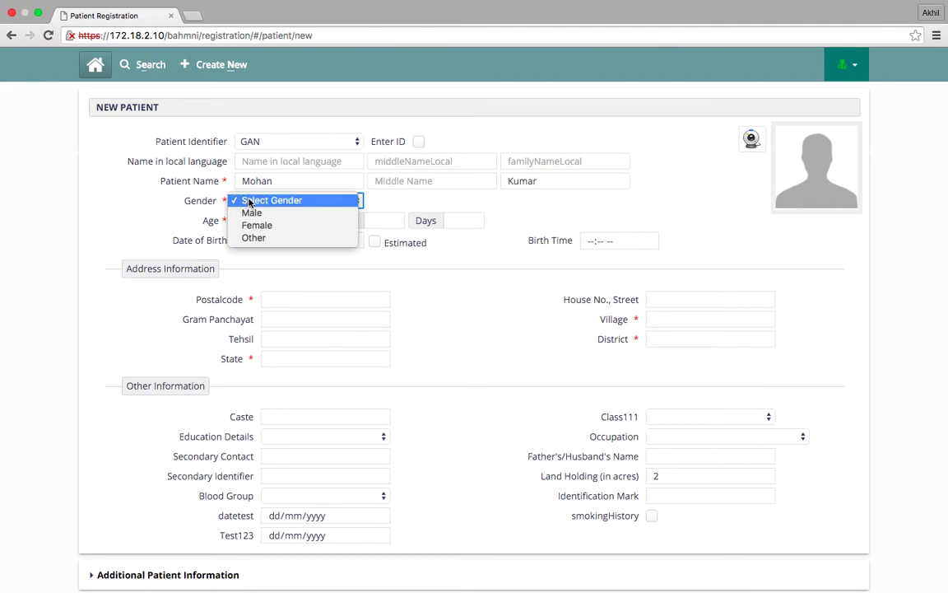
click(252, 213)
click(283, 221)
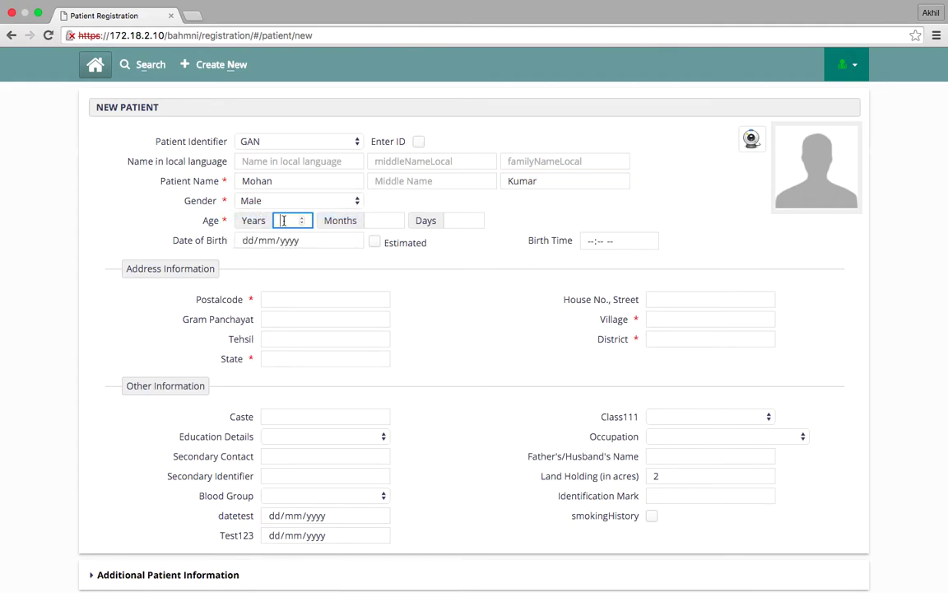
text(35)
scroll(468, 309, down, 1)
Pick the patient's village from the suggestions and enter the postal code.
scroll(468, 309, down, 2)
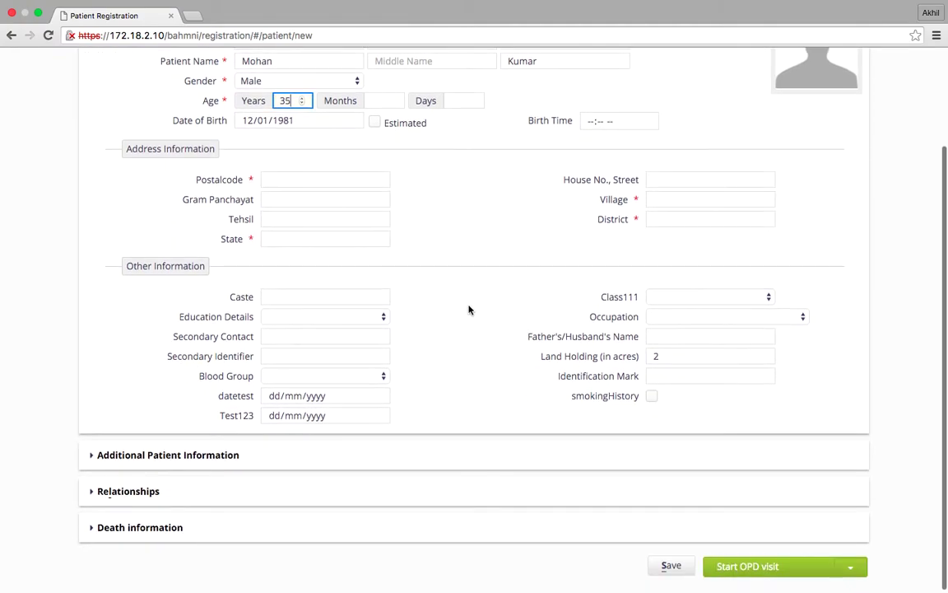
click(712, 199)
text(gani)
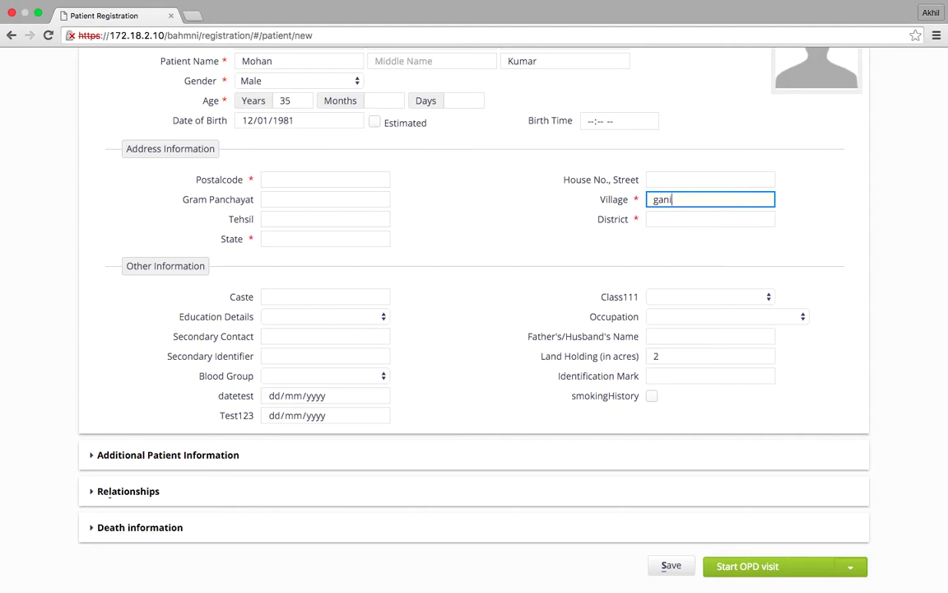
text(yari)
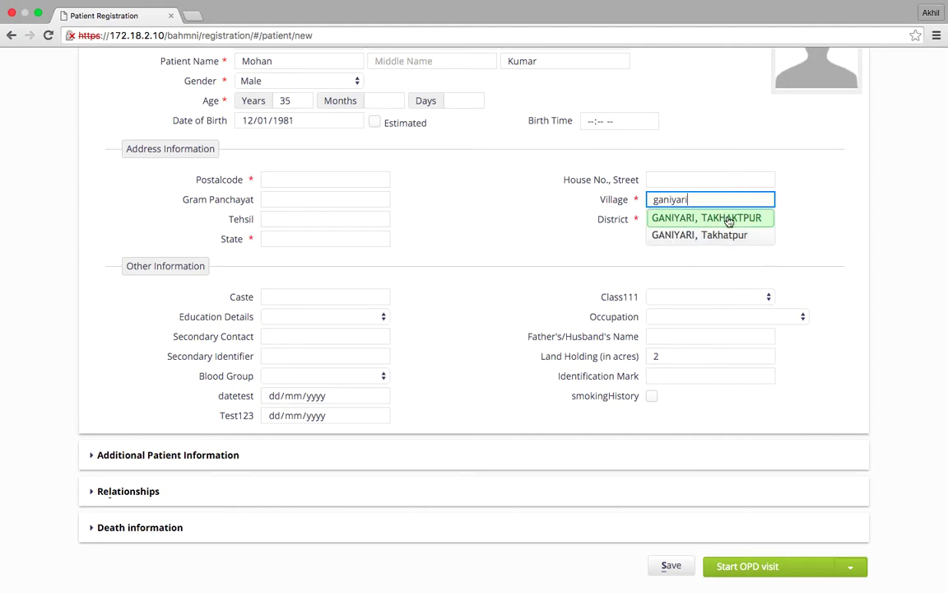
click(729, 217)
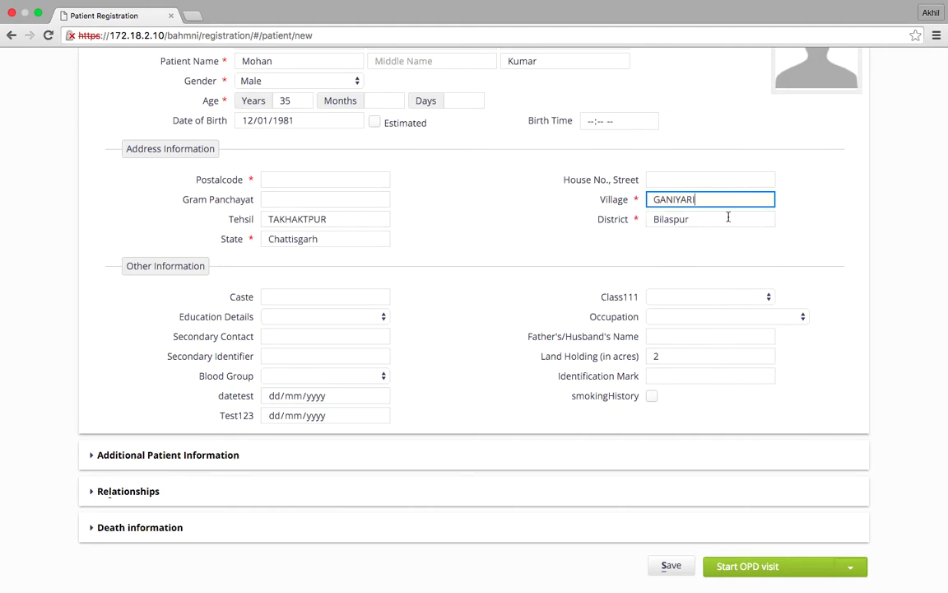
click(342, 178)
text(43555)
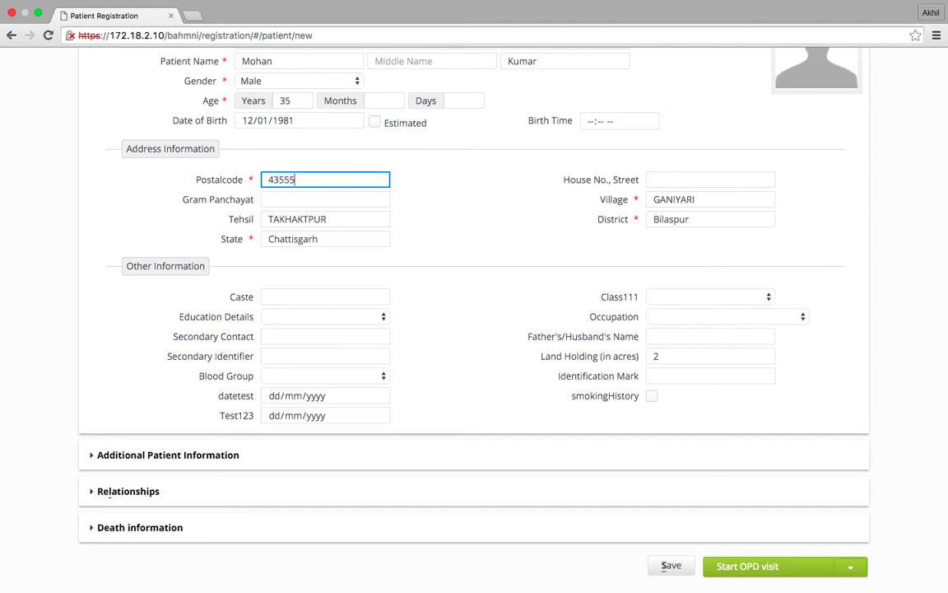
text(6)
scroll(461, 331, down, 1)
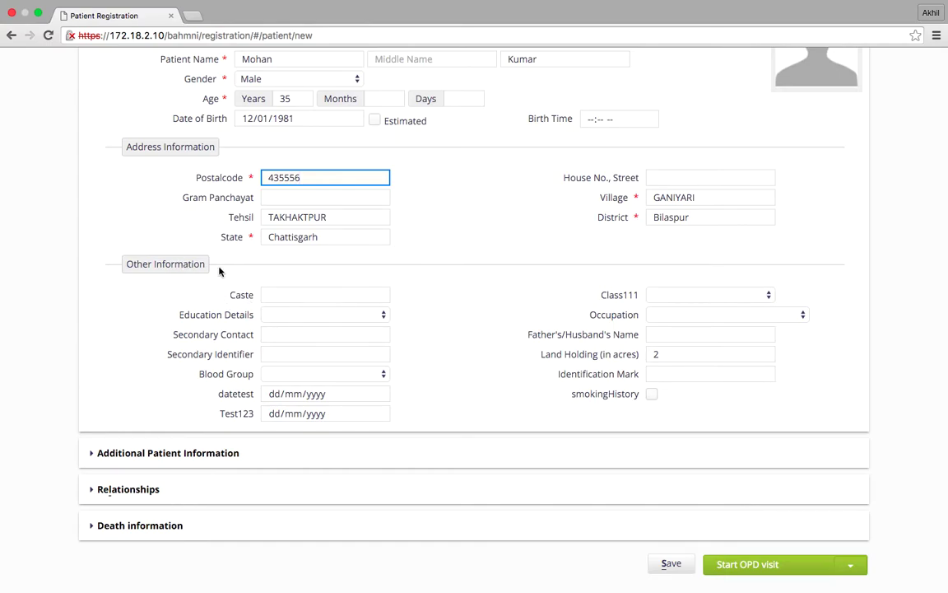
Expand Additional Patient Information and Relationships, leaving the relationship type unchosen.
drag(415, 376, 423, 334)
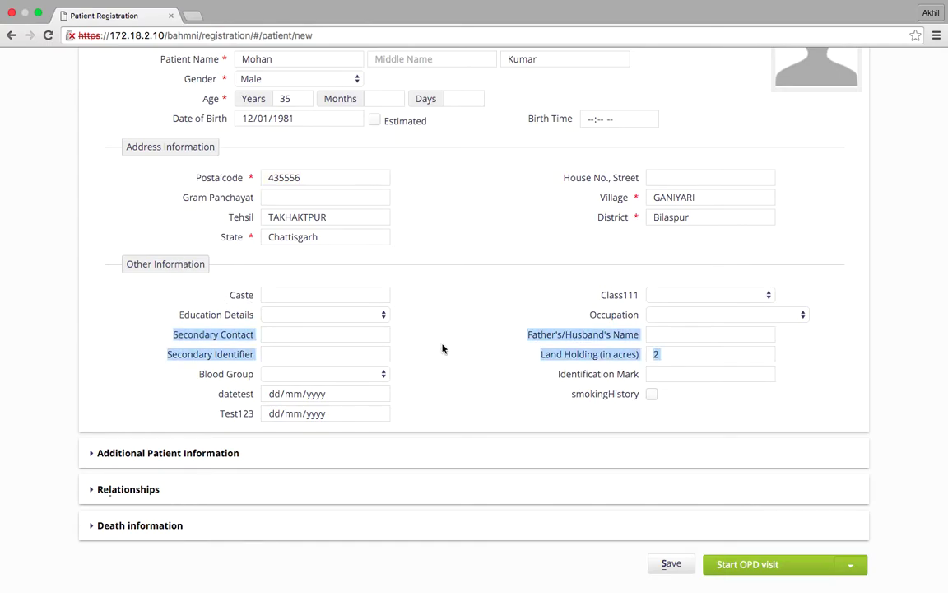
click(445, 347)
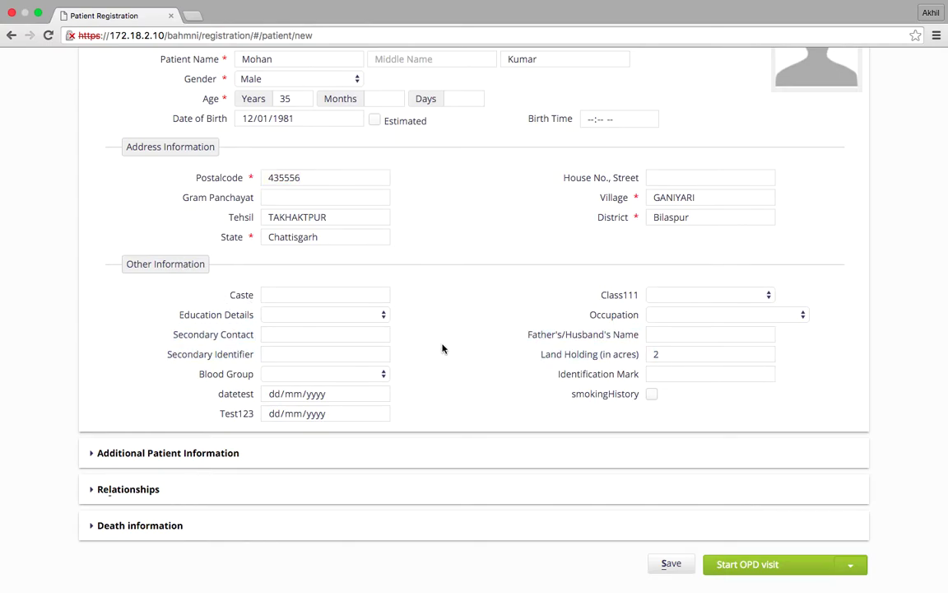
click(138, 455)
scroll(138, 457, down, 3)
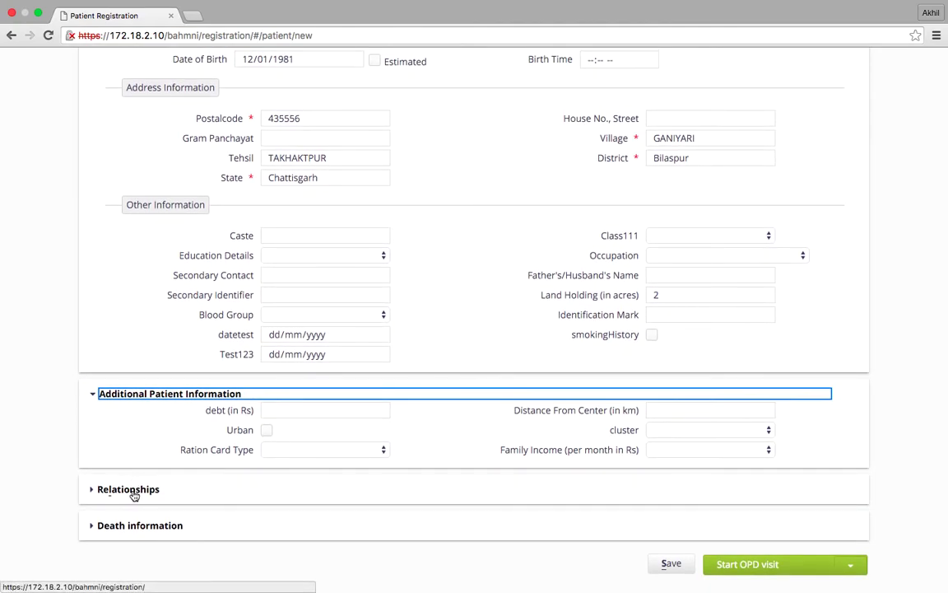
click(134, 492)
scroll(345, 494, down, 2)
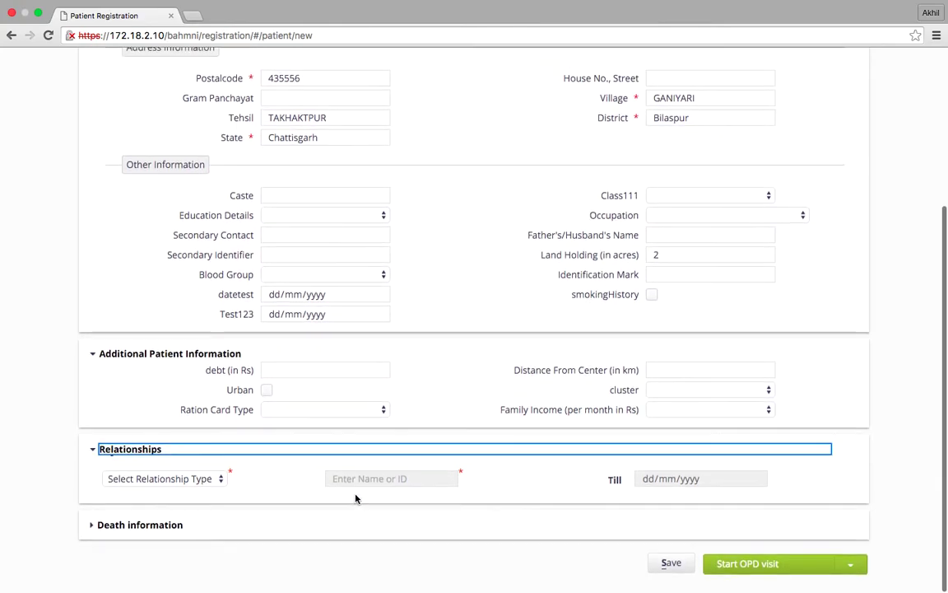
click(205, 488)
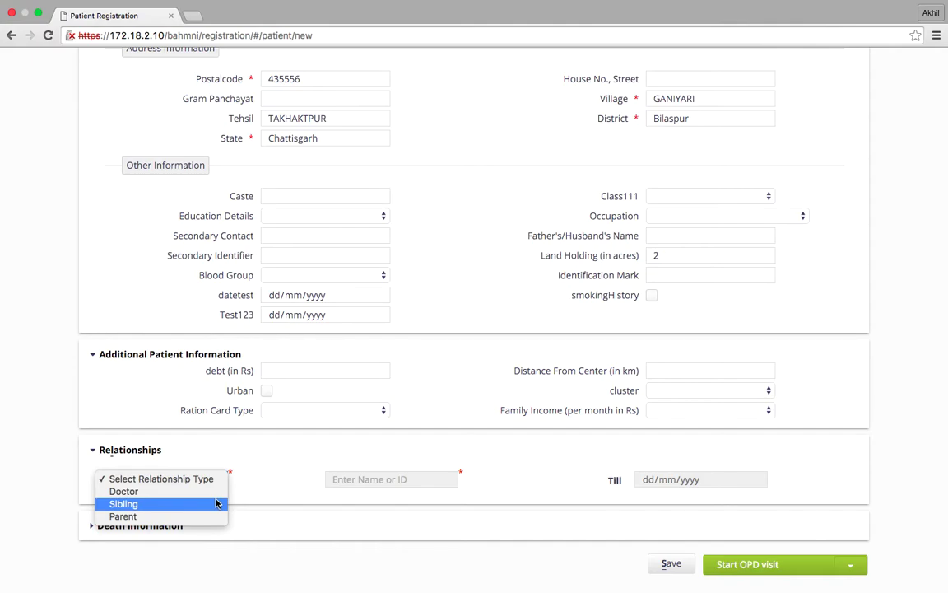
click(301, 486)
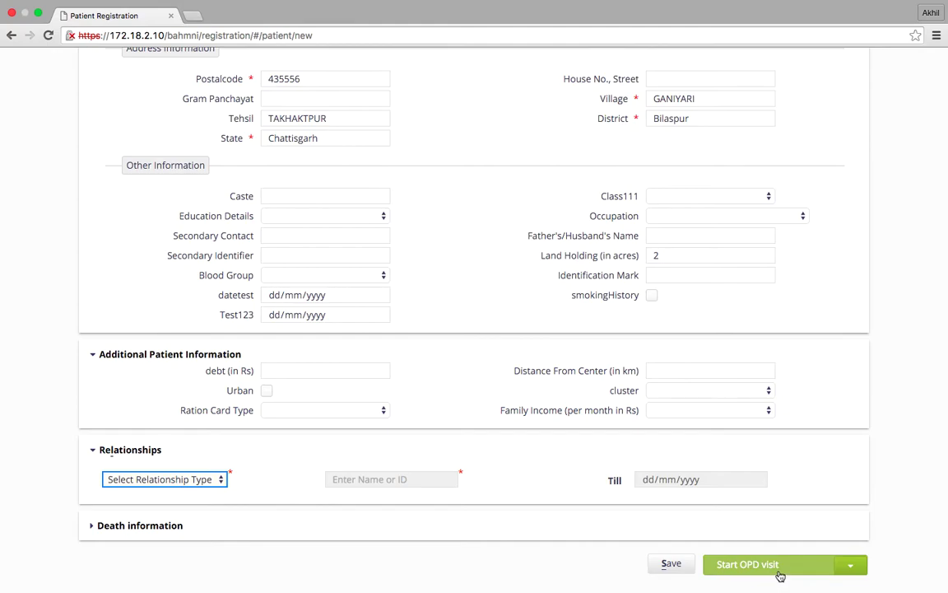
Resolve the flagged patient name field and start an OPD visit.
click(856, 567)
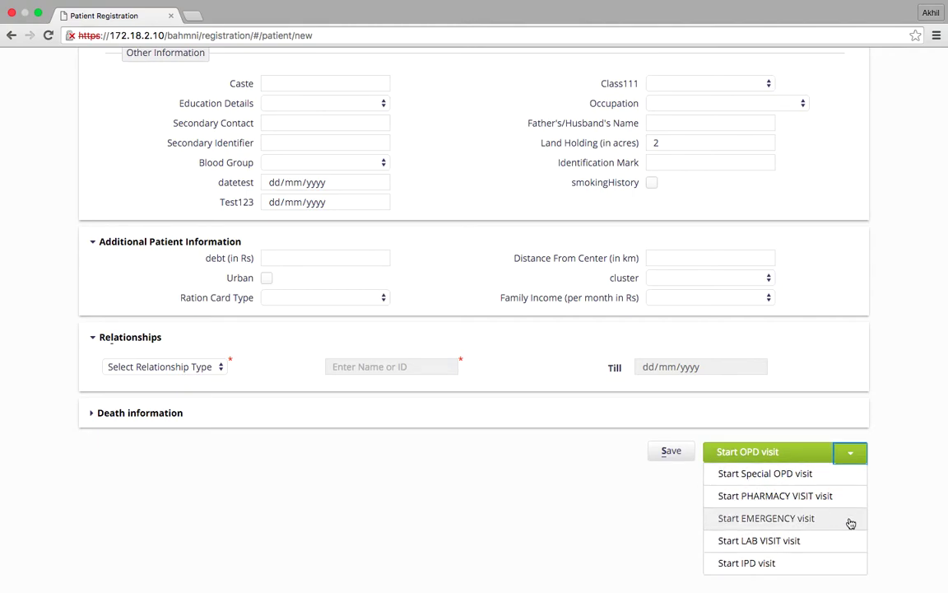
click(788, 460)
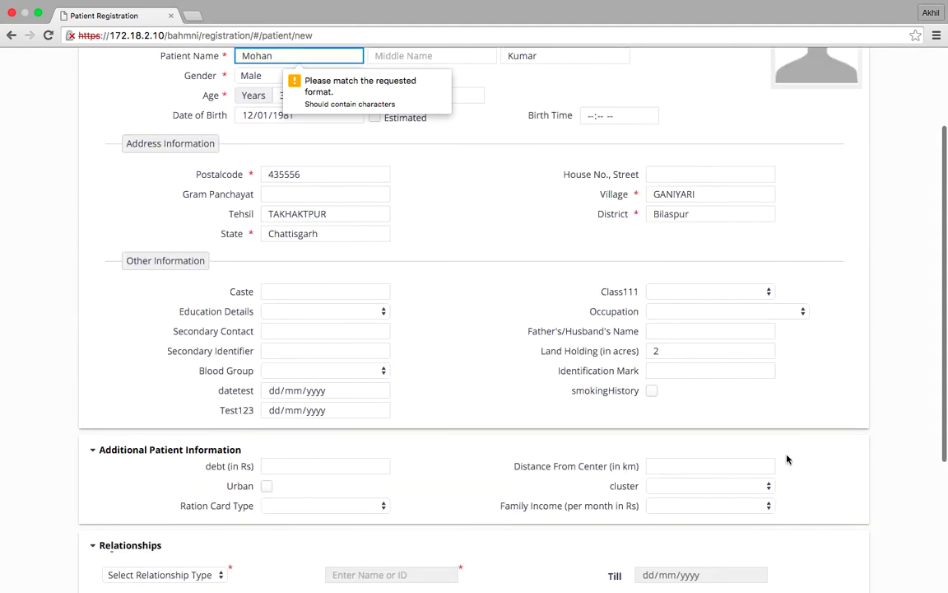
scroll(434, 296, up, 2)
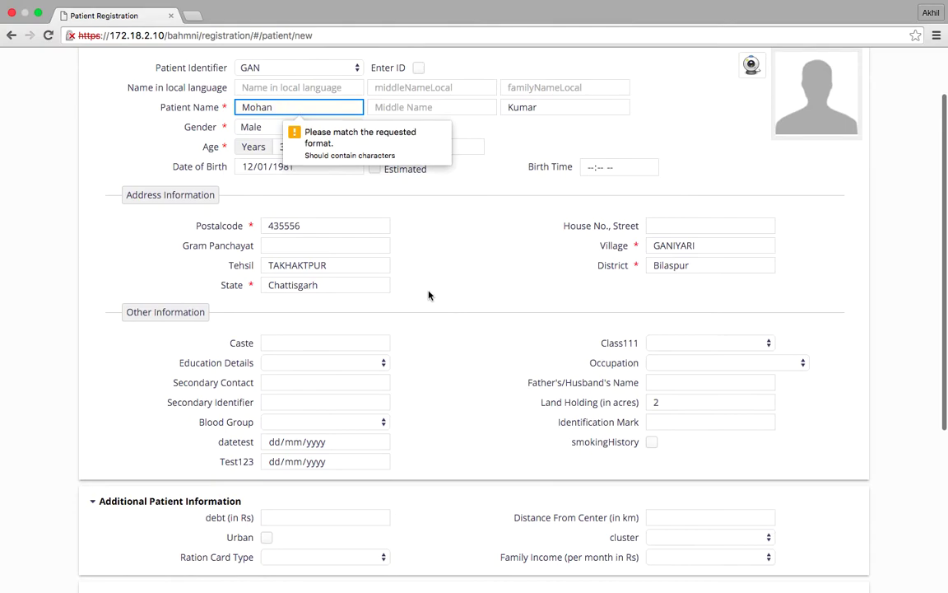
click(304, 106)
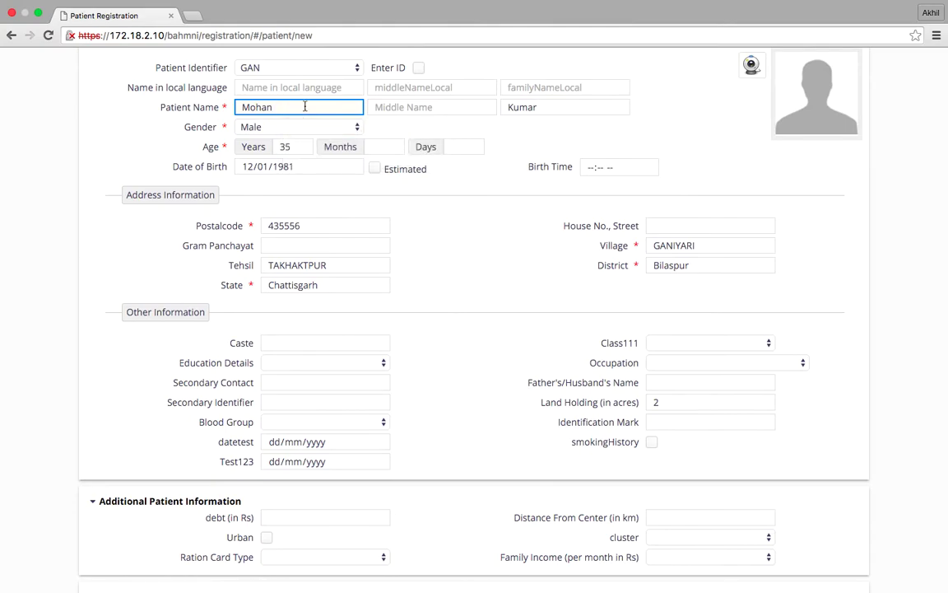
scroll(387, 275, down, 5)
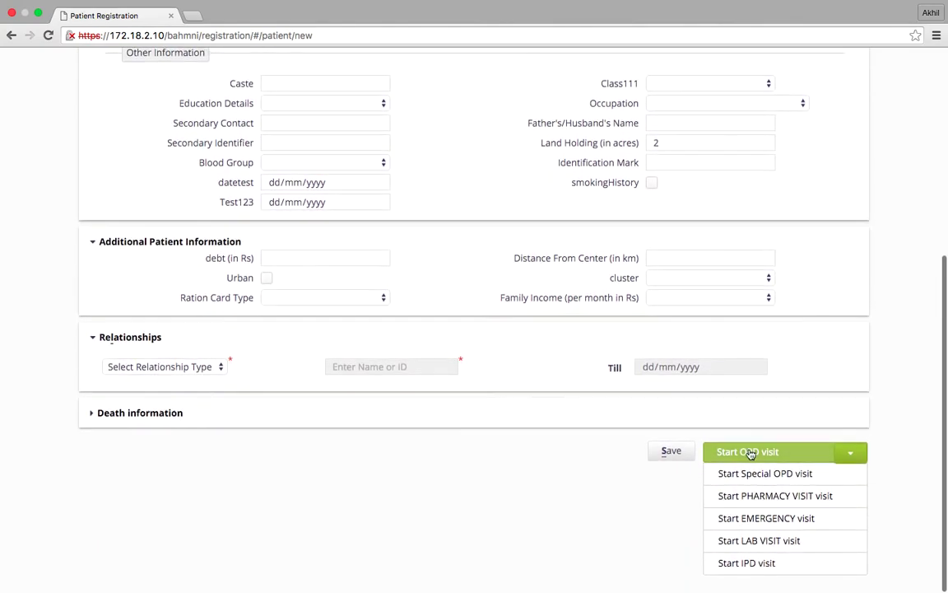
click(750, 453)
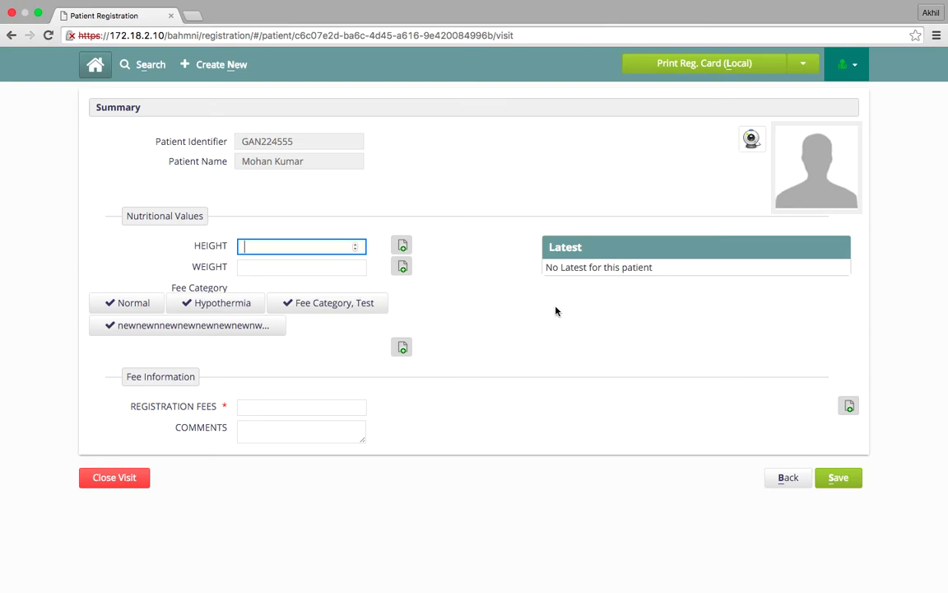
Enter height 156, weight 60 and registration fee 10, then save the visit.
text(15)
text(6)
click(347, 264)
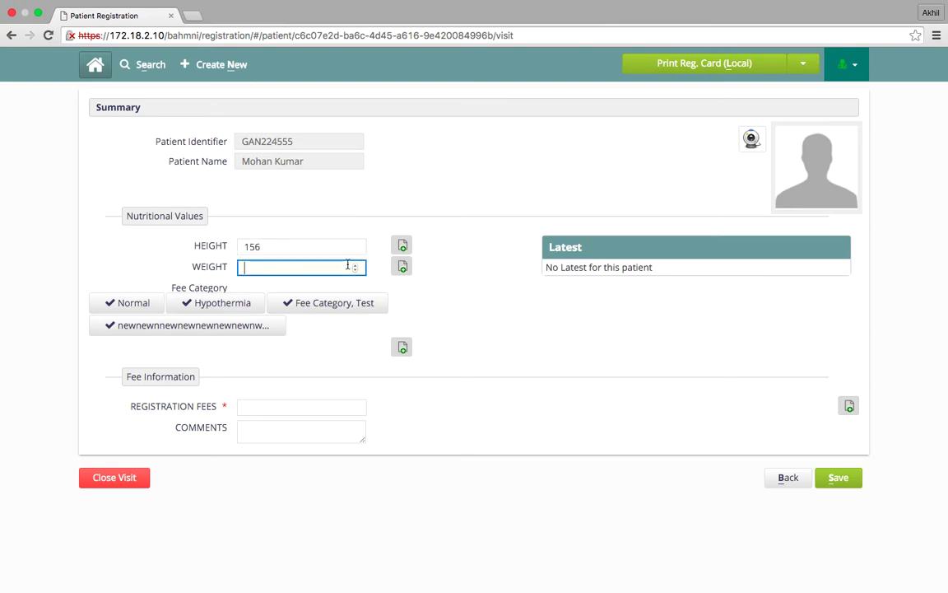
text(60)
click(512, 345)
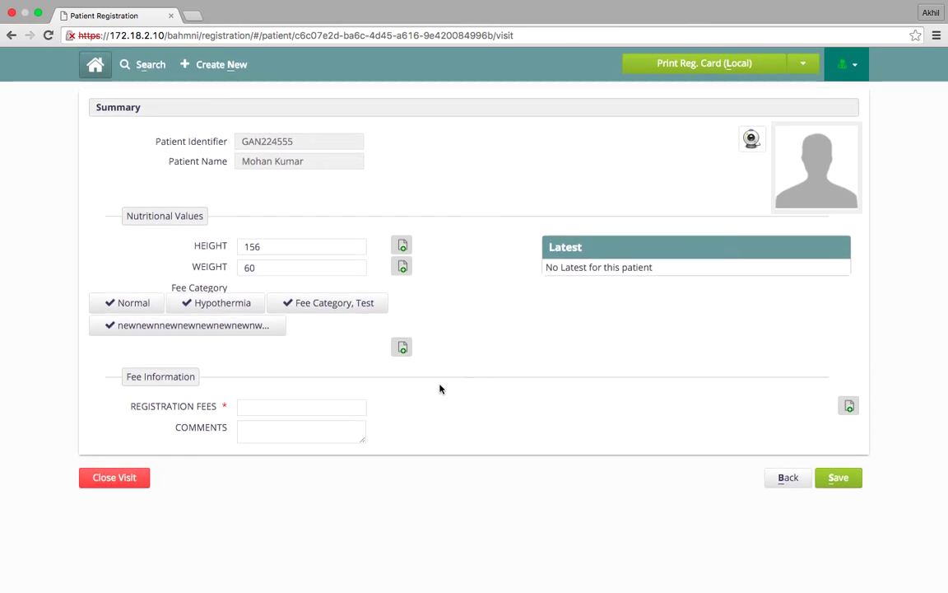
click(310, 408)
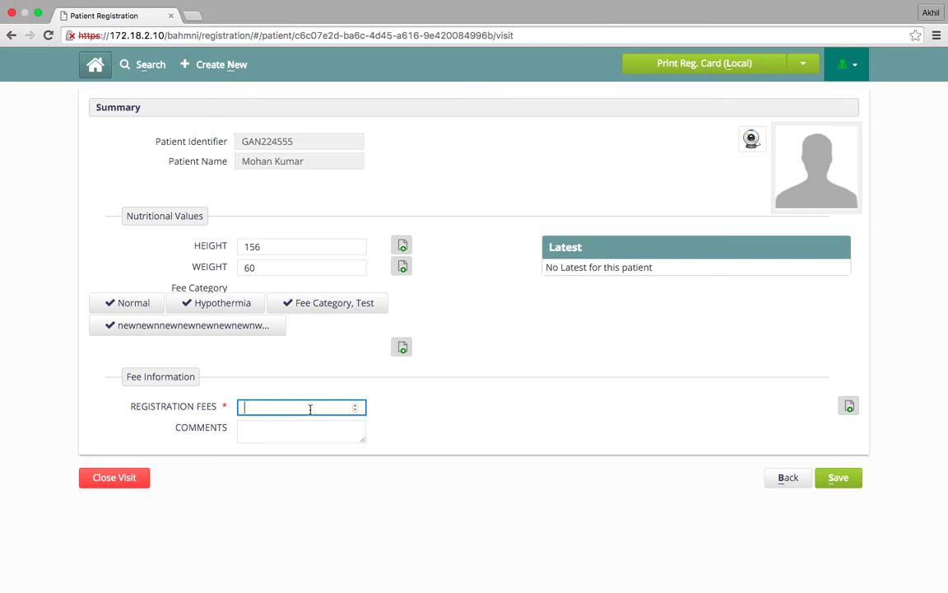
text(10)
click(557, 442)
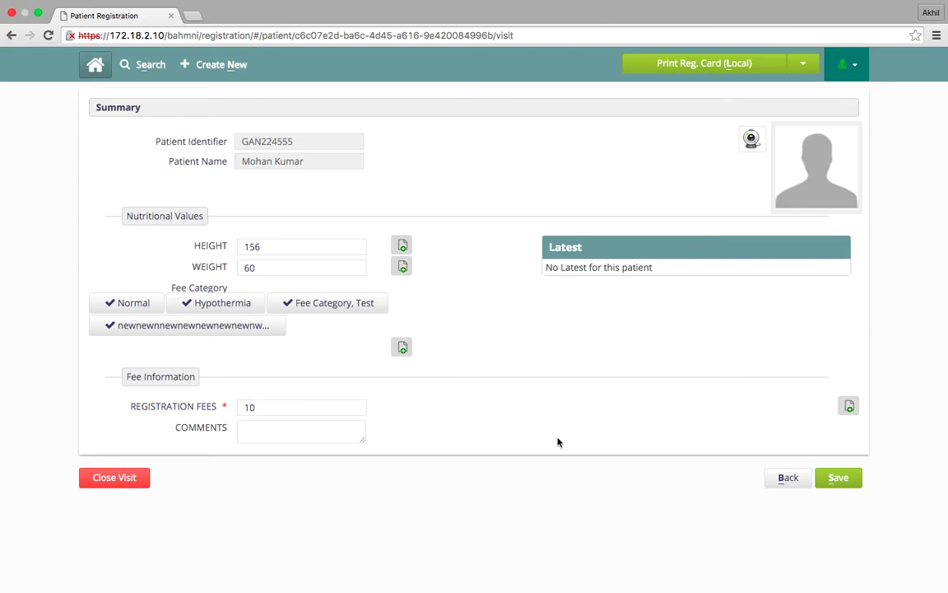
click(839, 481)
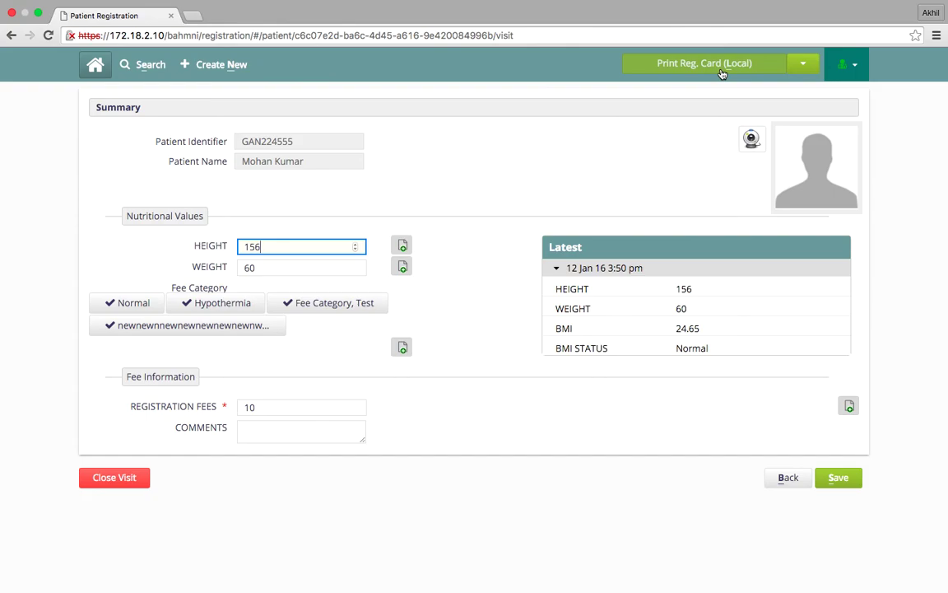
Capture and confirm a webcam photo for the patient's profile.
click(749, 139)
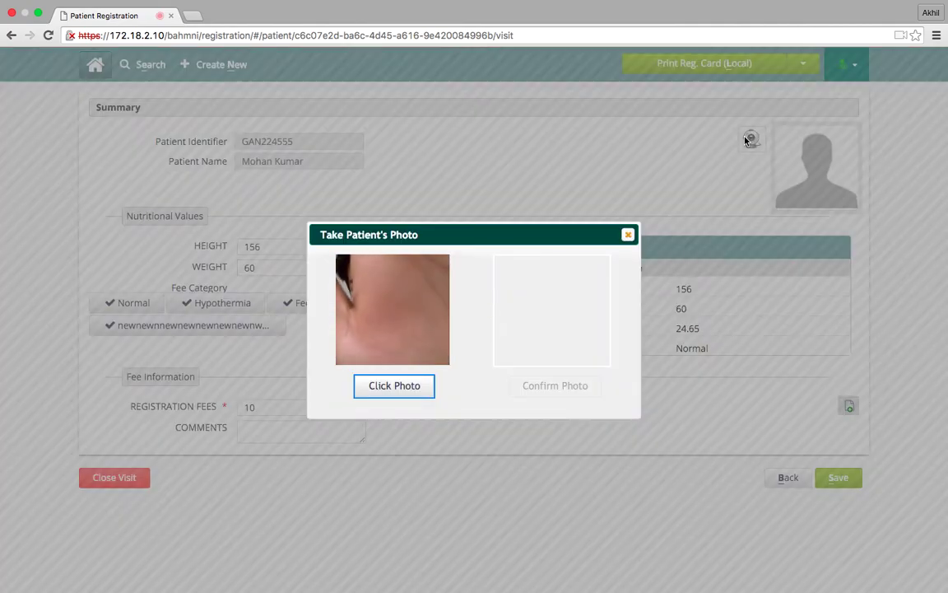
click(417, 396)
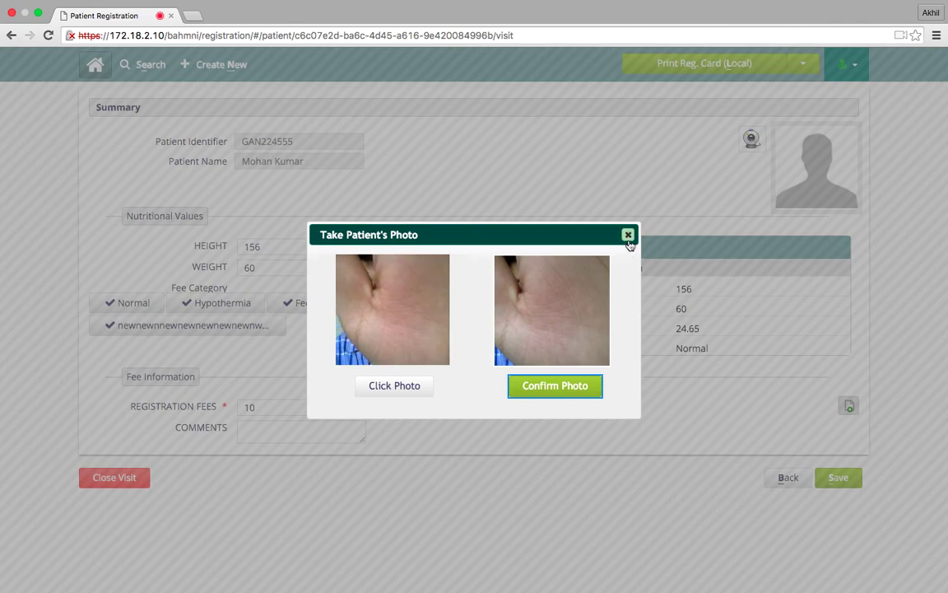
click(574, 386)
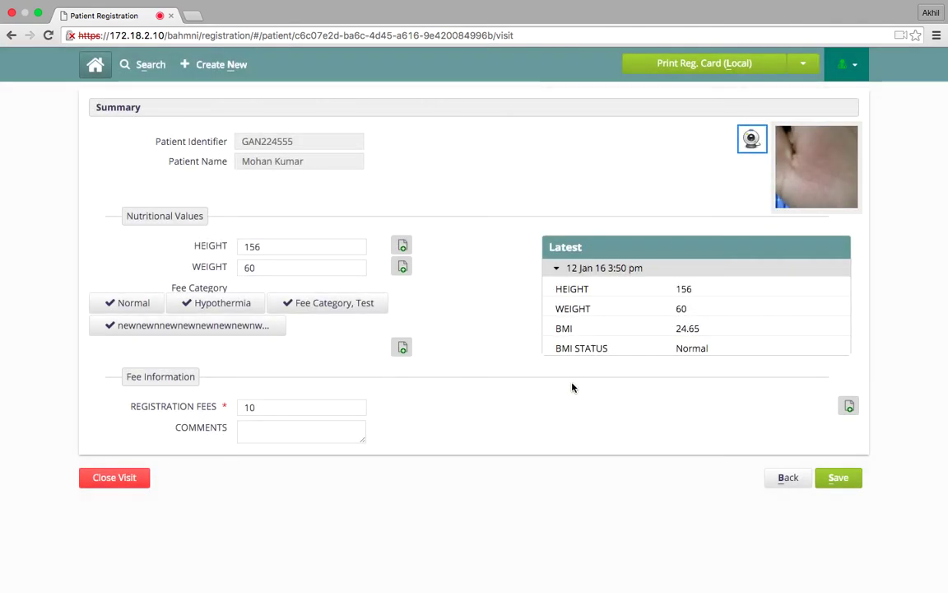
Print the registration card using Print Reg. Card (Local).
click(685, 66)
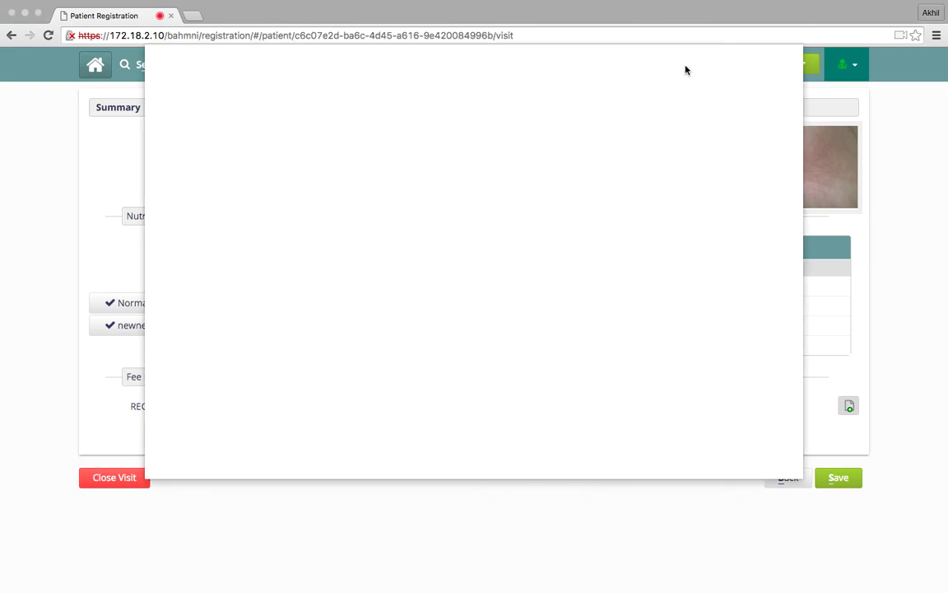